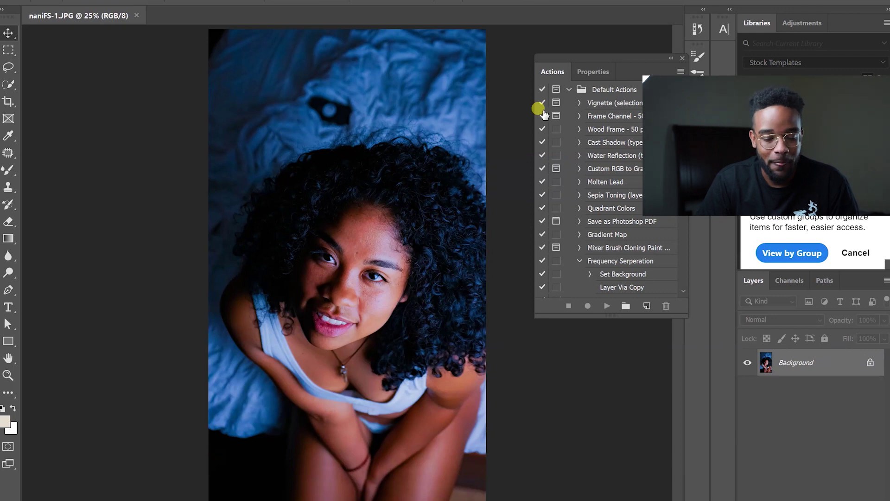
# Step: Run the Frequency Serperation action on the portrait and collapse its list of recorded commands
pyautogui.scroll(3, 612, 186)
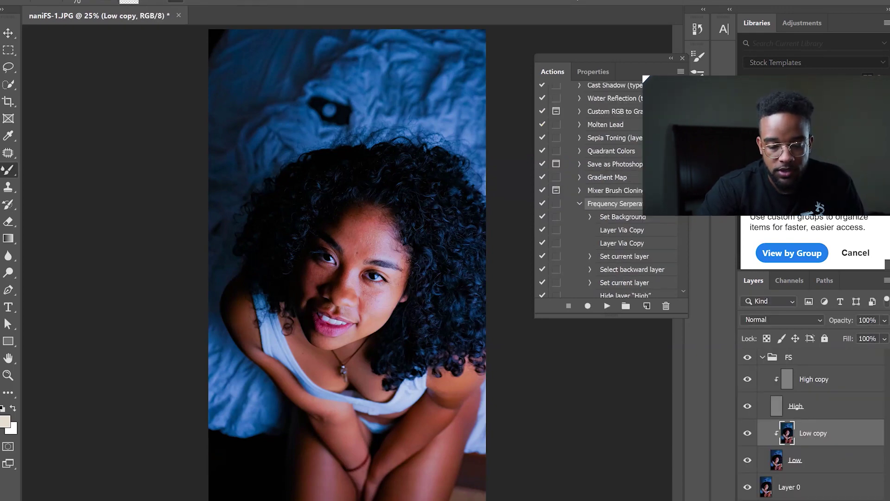
pyautogui.click(579, 205)
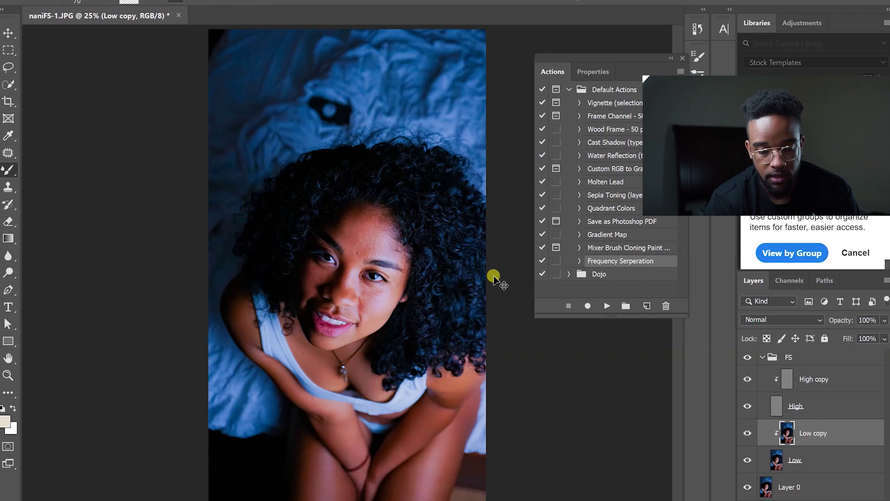
# Step: Select the High copy layer and switch to the Clone Stamp tool for the forehead skin texture
pyautogui.hotkey('ctrl', '+')
pyautogui.hotkey('ctrl', '+')
pyautogui.hotkey('ctrl', '+')
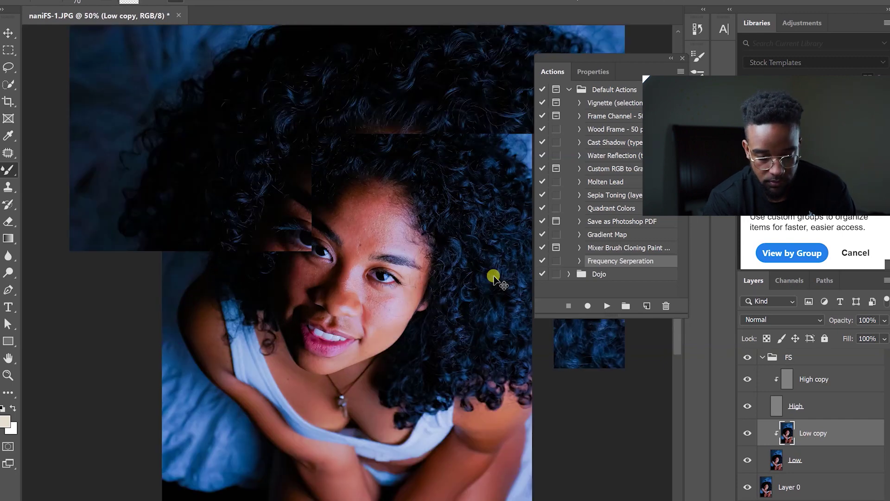
pyautogui.hotkey('ctrl', '+')
pyautogui.hotkey('ctrl', '+')
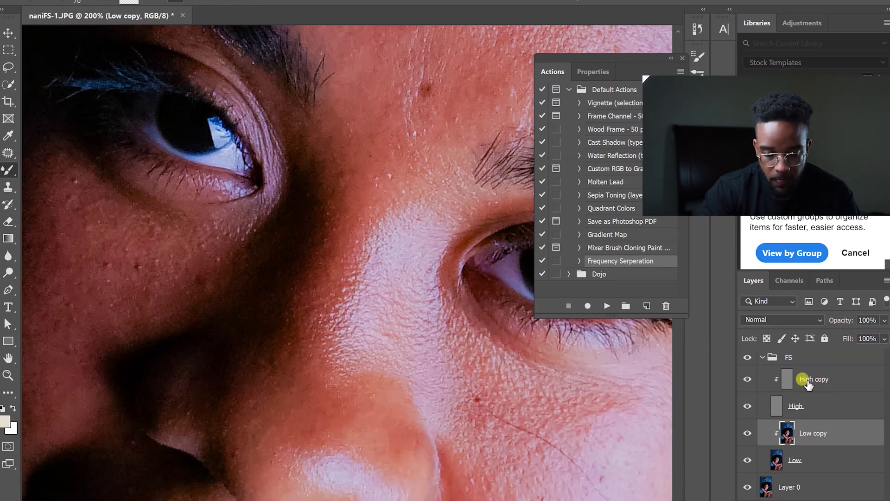
pyautogui.click(807, 379)
pyautogui.scroll(3, 557, 327)
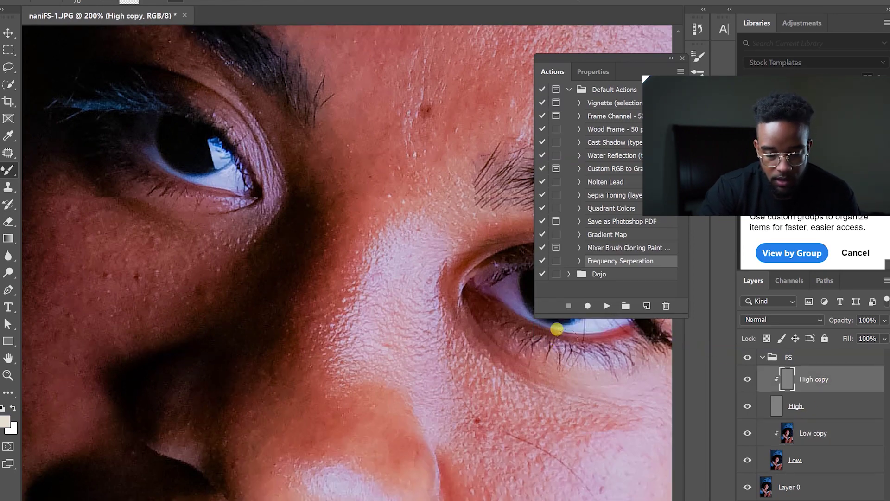
pyautogui.moveTo(408, 203); pyautogui.dragTo(348, 309)
pyautogui.rightClick(349, 312)
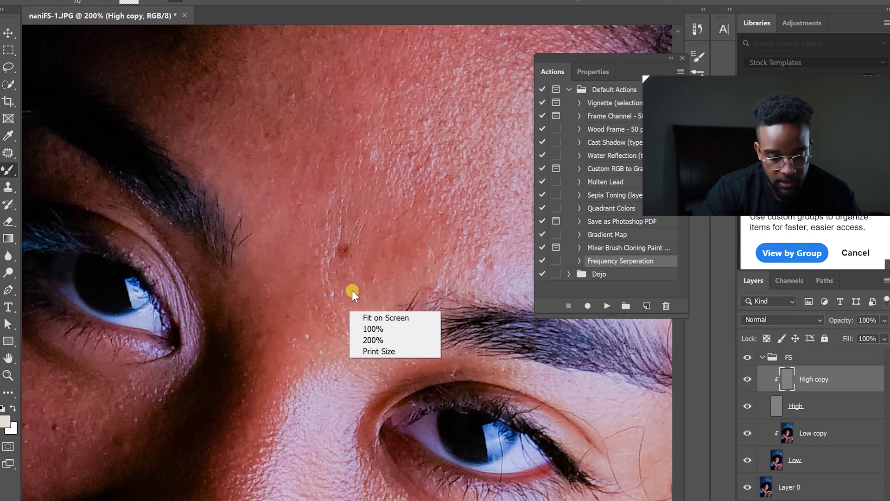
pyautogui.press('Escape')
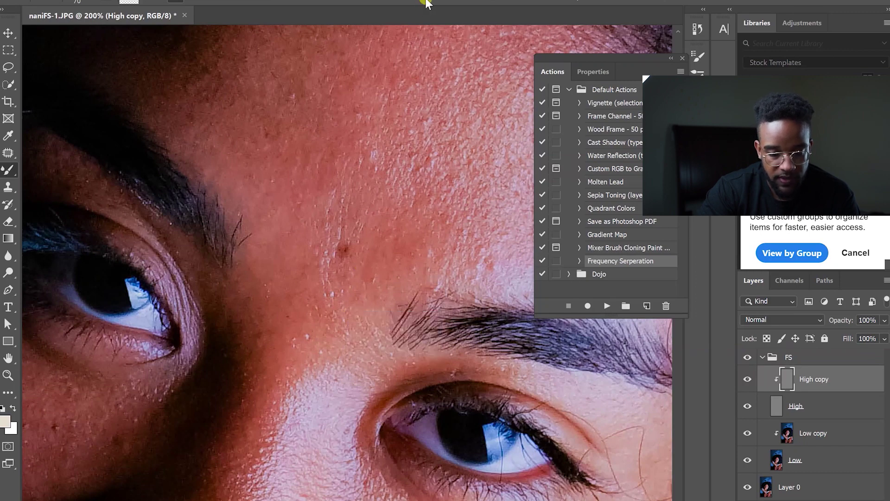
pyautogui.moveTo(371, 226); pyautogui.dragTo(348, 288)
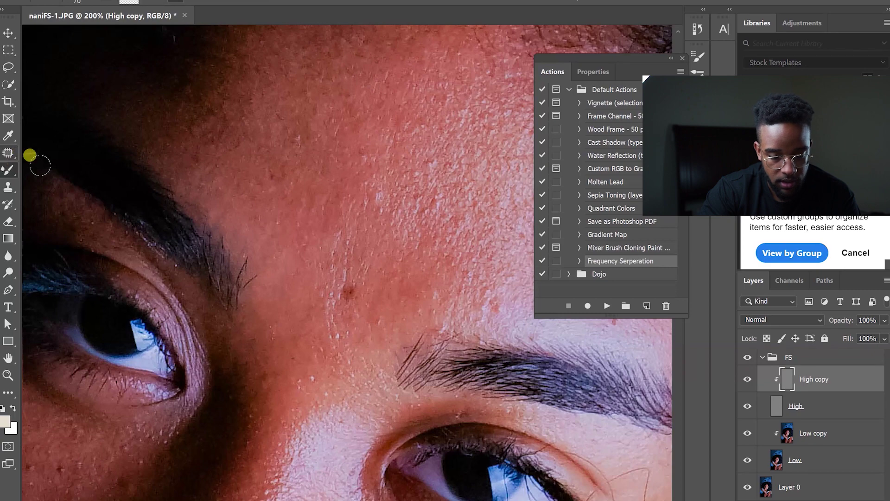
pyautogui.click(8, 187)
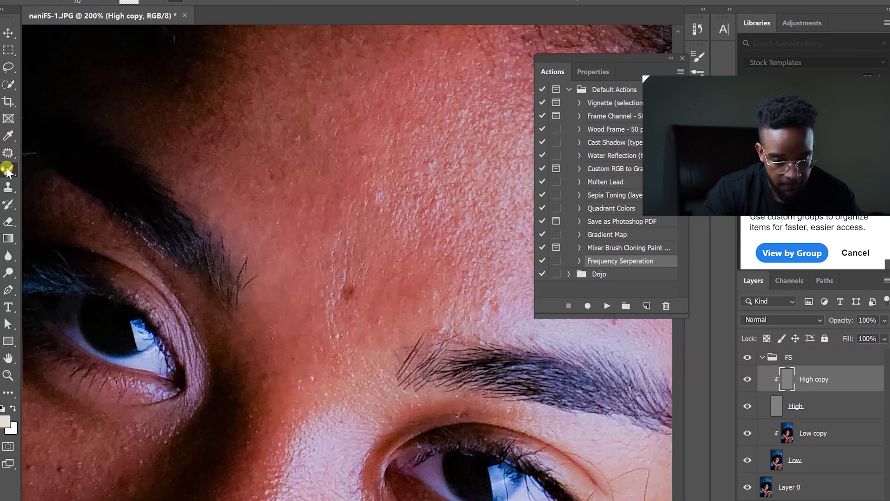
pyautogui.scroll(-3, 371, 182)
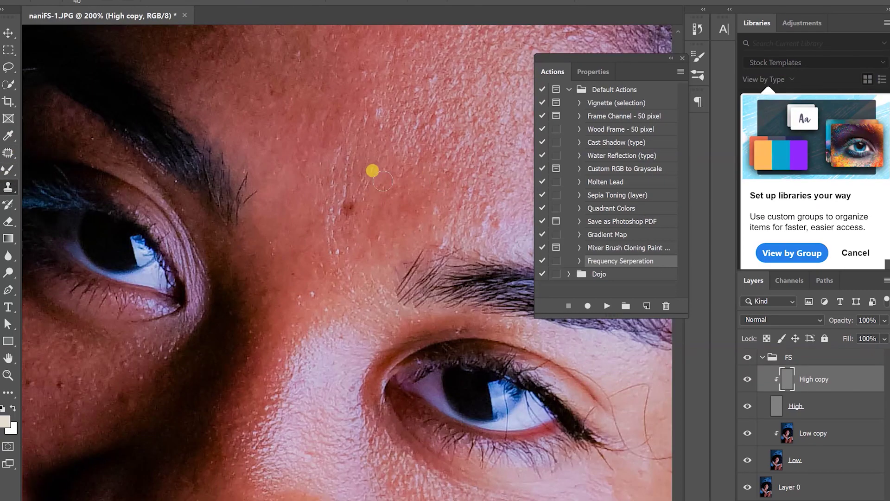
# Step: Smooth the facial skin tones on the Low copy layer with the Mixer Brush, adjusting the brush size to 125
pyautogui.click(825, 433)
pyautogui.scroll(-3, 371, 205)
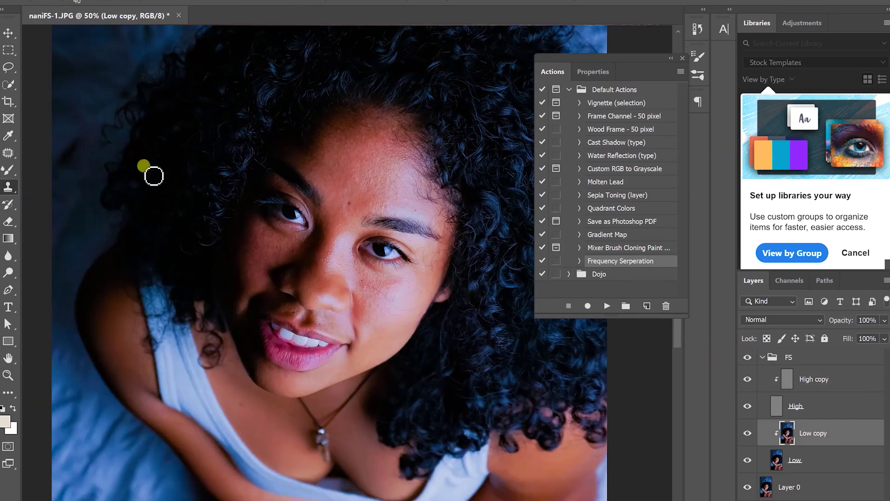
pyautogui.press('b')
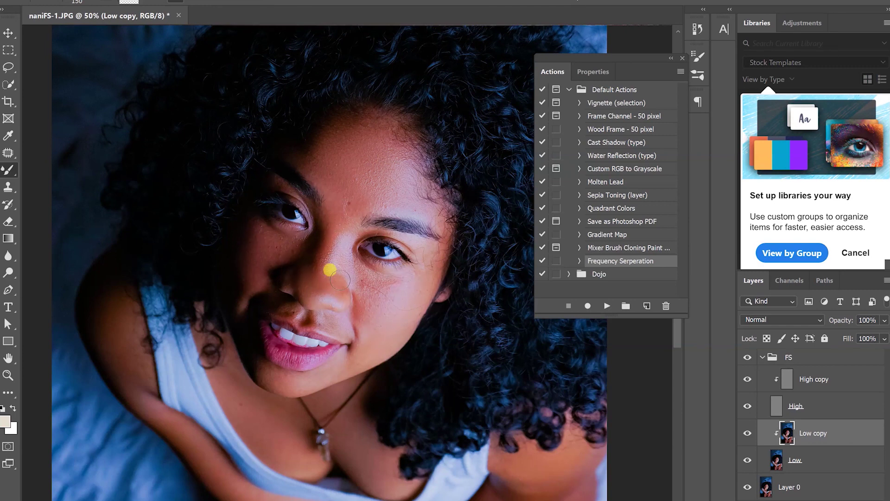
pyautogui.press(']')
pyautogui.press(']')
pyautogui.press('[')
pyautogui.press('[')
pyautogui.press('[')
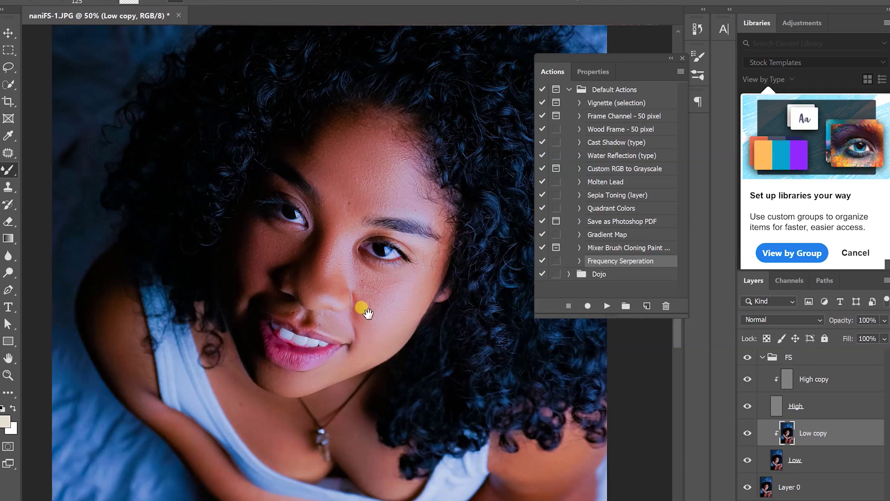
# Step: Smooth the skin tones of the chest, arms and legs using Mixer Brush sizes of 200 and 250
pyautogui.scroll(-3, 409, 349)
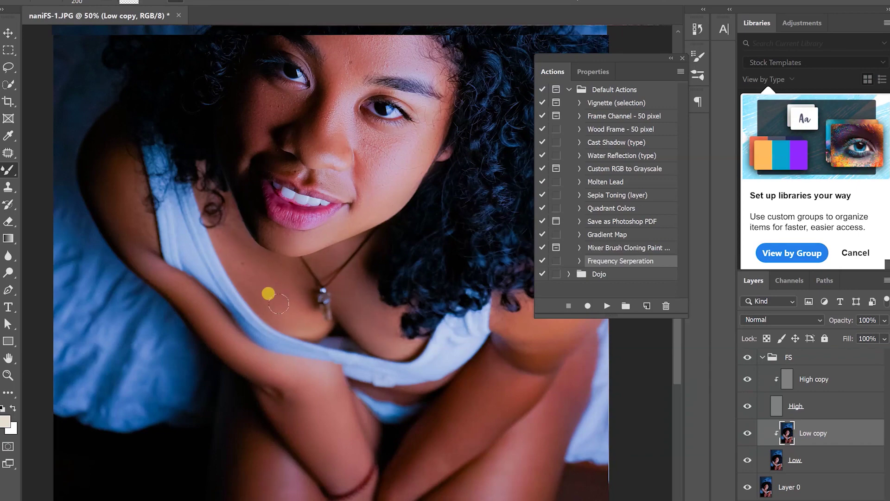
pyautogui.scroll(-3, 374, 256)
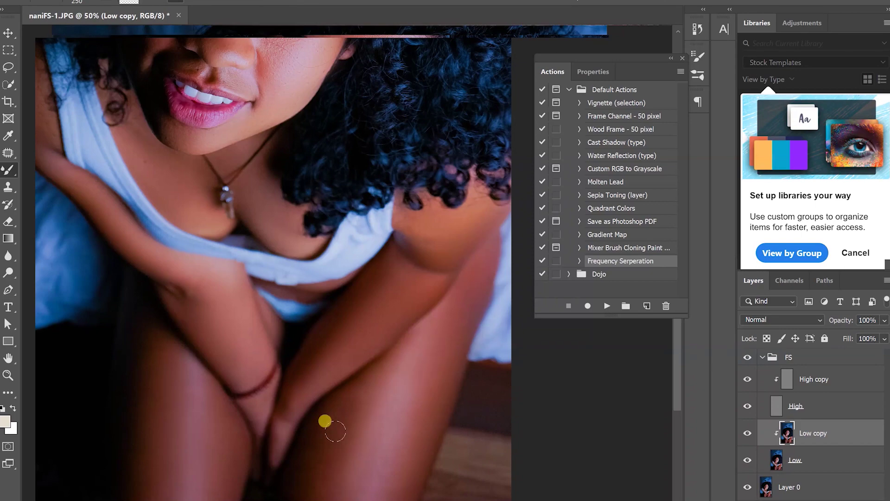
pyautogui.scroll(5, 418, 418)
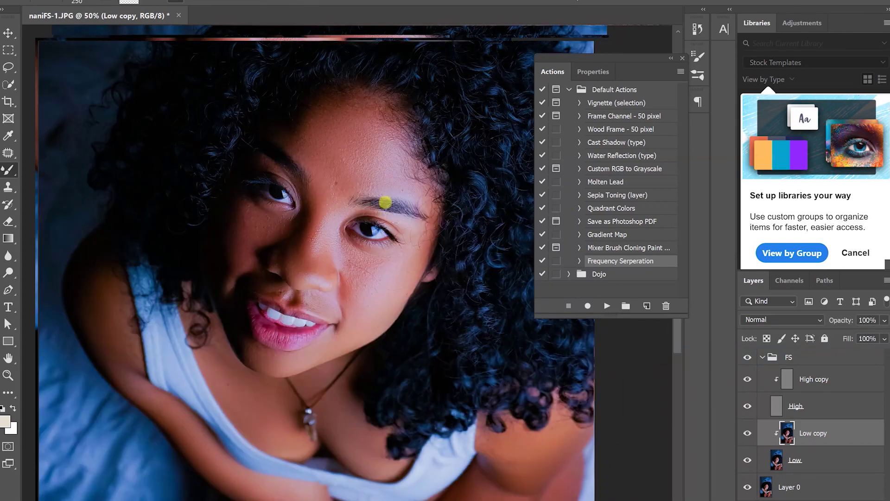
# Step: Retouch the forehead texture on the High copy layer with the Clone Stamp tool at size 40
pyautogui.hotkey('alt', ']')
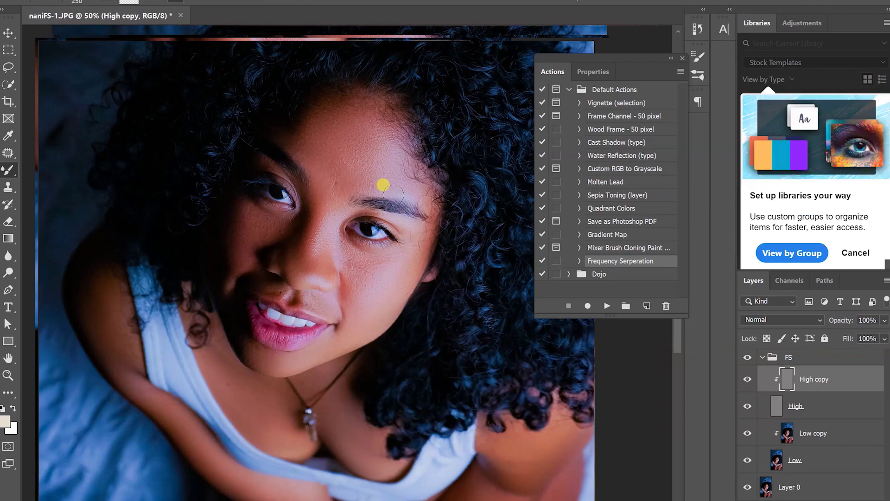
pyautogui.hotkey('ctrl', '+')
pyautogui.hotkey('ctrl', '+')
pyautogui.hotkey('ctrl', '+')
pyautogui.moveTo(291, 180); pyautogui.dragTo(354, 290)
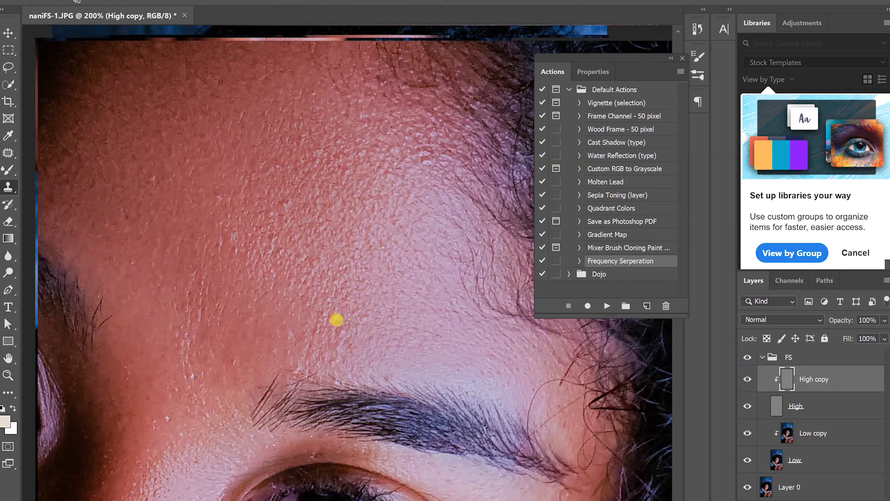
pyautogui.moveTo(304, 306); pyautogui.dragTo(459, 341)
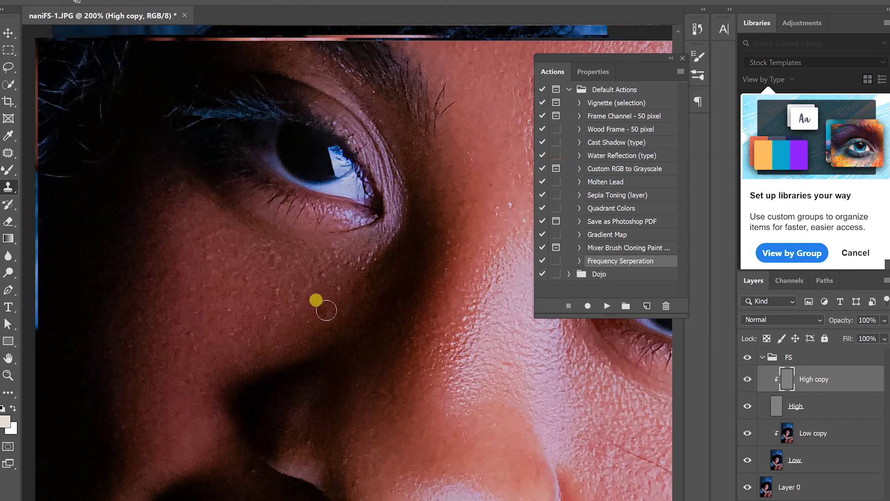
# Step: Clone clean skin texture over the small blemishes on the cheek beside the nose and mouth
pyautogui.moveTo(411, 360); pyautogui.dragTo(272, 226)
pyautogui.moveTo(274, 408)
pyautogui.mouseDown()
pyautogui.moveTo(213, 289)
pyautogui.moveTo(189, 282)
pyautogui.mouseUp()
pyautogui.keyDown('alt'); pyautogui.click(412, 256); pyautogui.keyUp('alt')
pyautogui.click(430, 300)
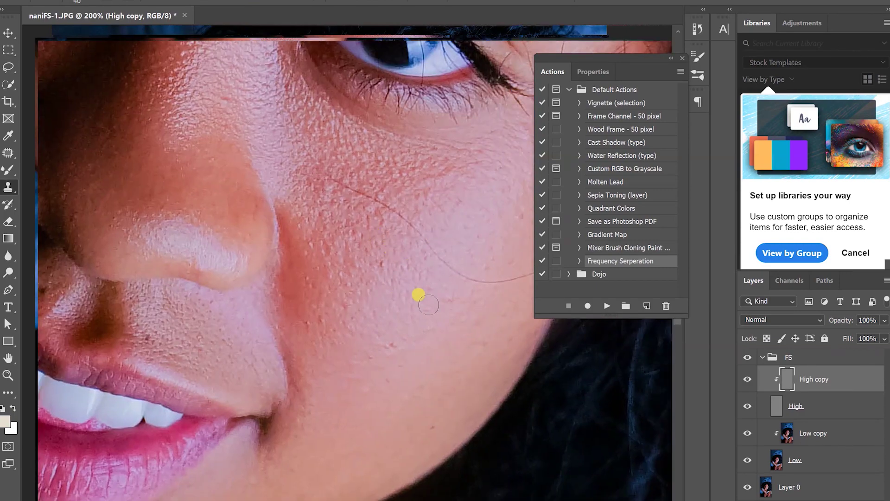
pyautogui.moveTo(449, 253)
pyautogui.mouseDown()
pyautogui.moveTo(411, 275)
pyautogui.moveTo(254, 296)
pyautogui.moveTo(411, 365)
pyautogui.moveTo(322, 270)
pyautogui.moveTo(375, 186)
pyautogui.mouseUp()
pyautogui.moveTo(483, 311); pyautogui.dragTo(340, 223)
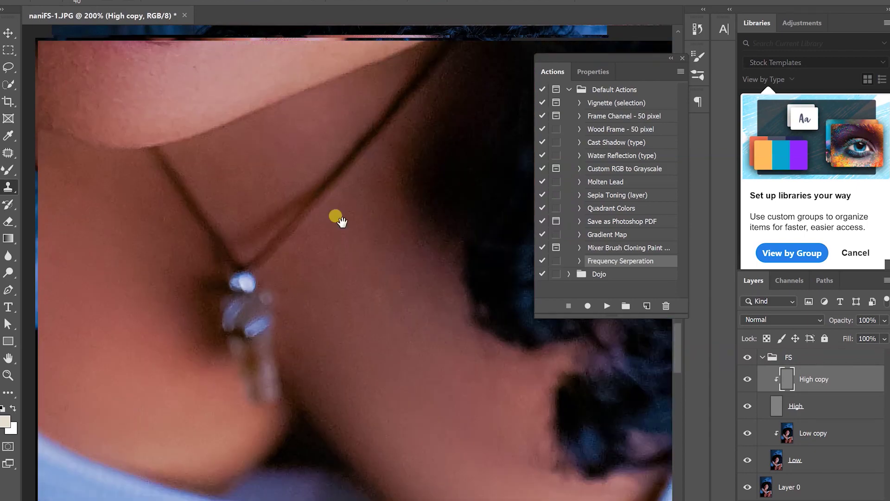
# Step: Examine the chest and necklace area, the face and the full portrait for remaining skin blemishes
pyautogui.hotkey('ctrl', '-')
pyautogui.moveTo(336, 286); pyautogui.dragTo(351, 222)
pyautogui.moveTo(358, 445); pyautogui.dragTo(321, 349)
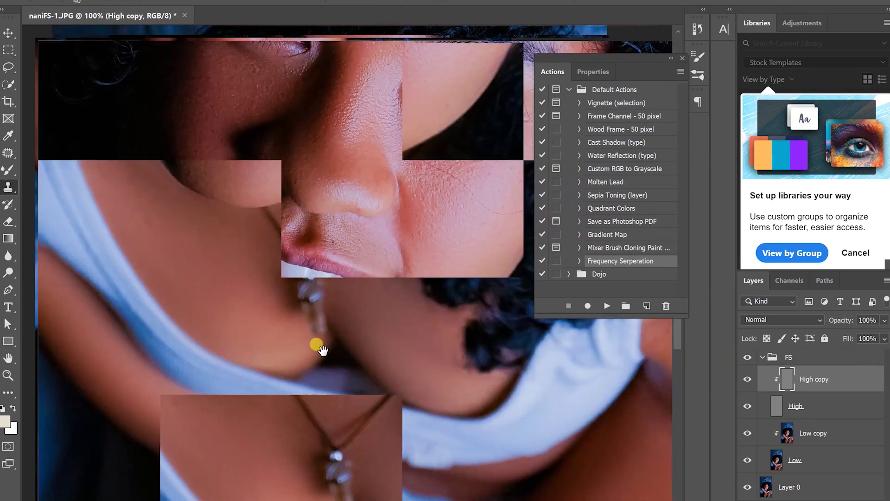
pyautogui.hotkey('ctrl', '0')
pyautogui.hotkey('ctrl', '+')
pyautogui.hotkey('ctrl', '+')
pyautogui.hotkey('ctrl', '+')
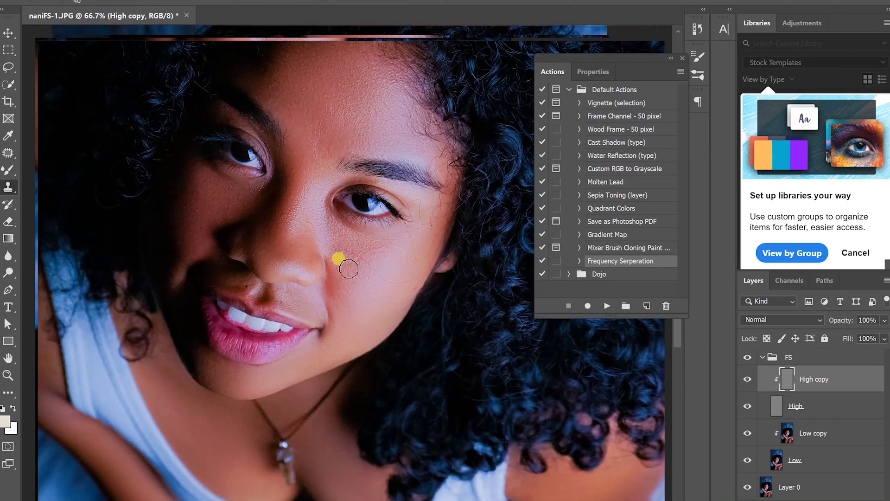
pyautogui.hotkey('ctrl', '0')
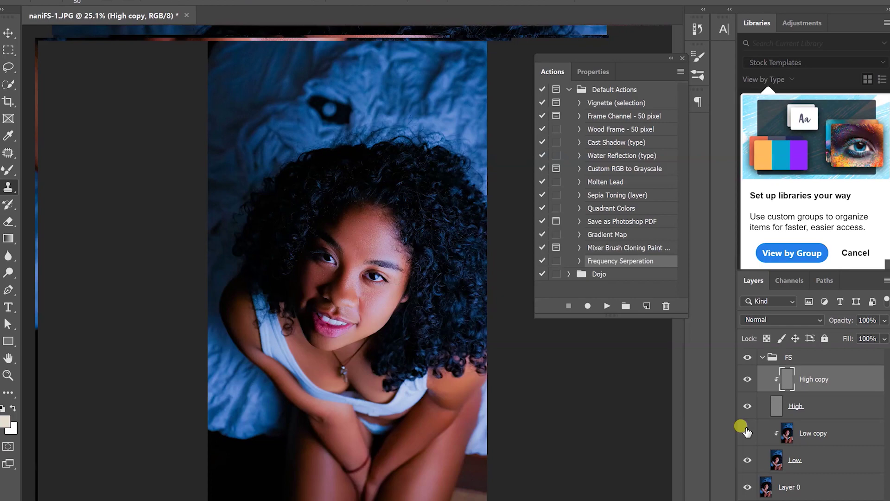
# Step: Examine the retouched skin texture around the eyes, nose and forehead up close and against the whole portrait
pyautogui.hotkey('ctrl', '+')
pyautogui.hotkey('ctrl', '+')
pyautogui.hotkey('ctrl', '+')
pyautogui.hotkey('ctrl', '+')
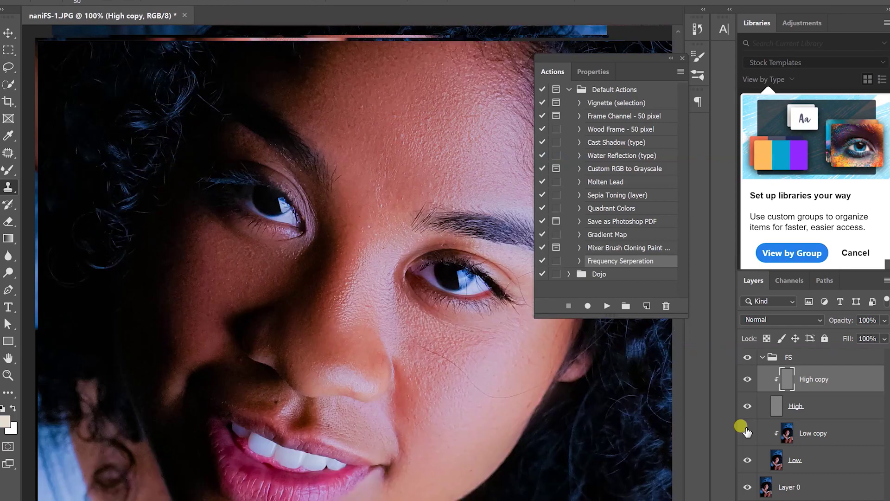
pyautogui.hotkey('ctrl', '-')
pyautogui.hotkey('ctrl', '-')
pyautogui.hotkey('ctrl', '-')
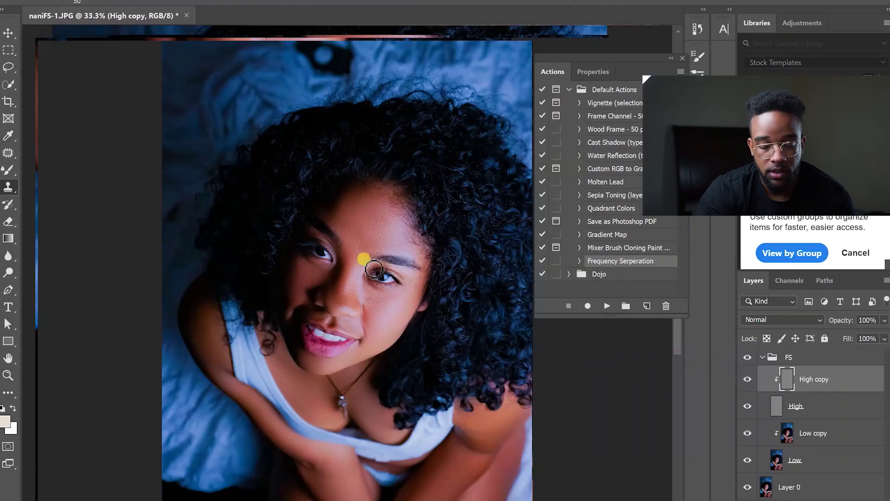
pyautogui.scroll(2, 371, 267)
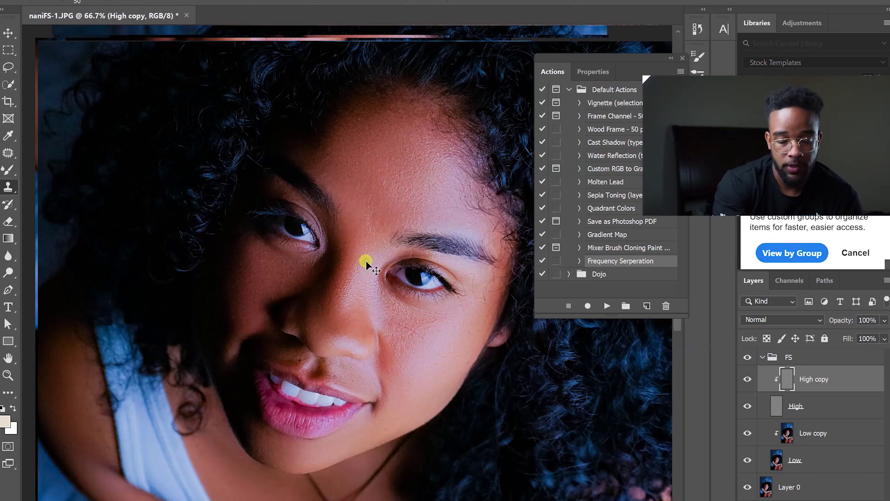
pyautogui.scroll(2, 366, 262)
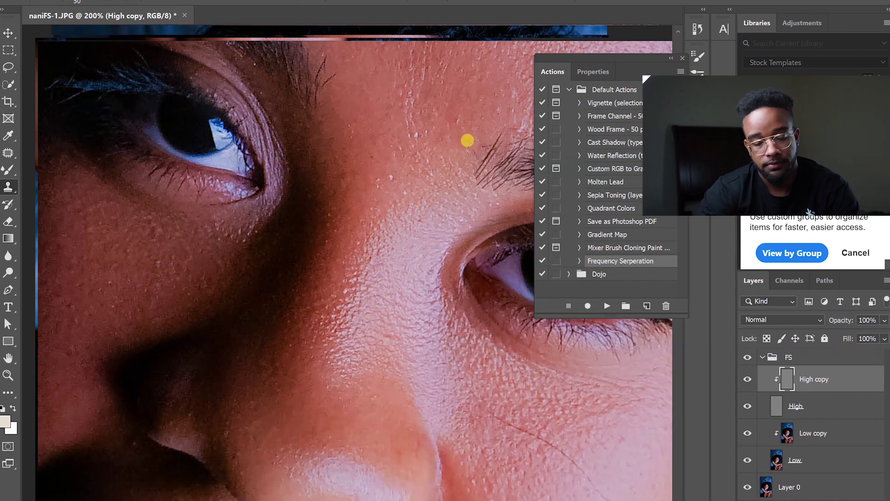
pyautogui.moveTo(431, 84)
pyautogui.mouseDown()
pyautogui.moveTo(354, 227)
pyautogui.moveTo(407, 162)
pyautogui.moveTo(339, 265)
pyautogui.moveTo(365, 213)
pyautogui.moveTo(350, 246)
pyautogui.moveTo(310, 210)
pyautogui.moveTo(336, 144)
pyautogui.moveTo(349, 140)
pyautogui.moveTo(305, 208)
pyautogui.moveTo(372, 164)
pyautogui.moveTo(318, 232)
pyautogui.moveTo(367, 159)
pyautogui.moveTo(364, 139)
pyautogui.mouseUp()
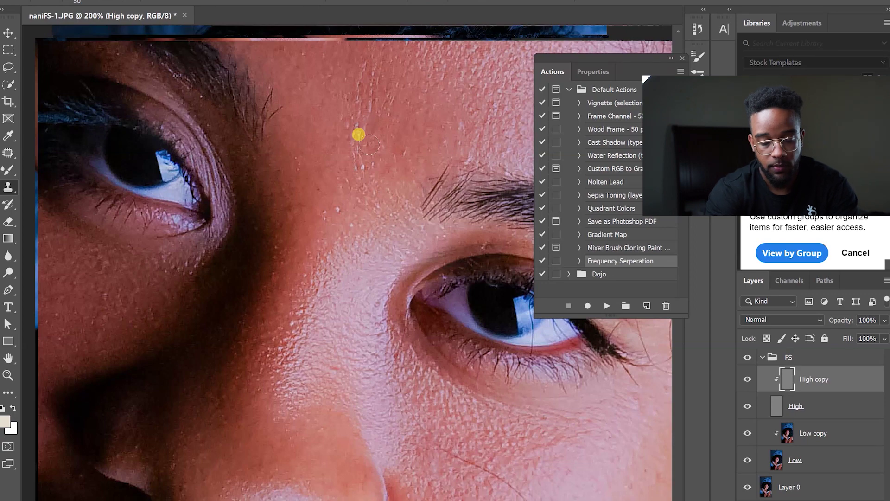
pyautogui.hotkey('ctrl', '0')
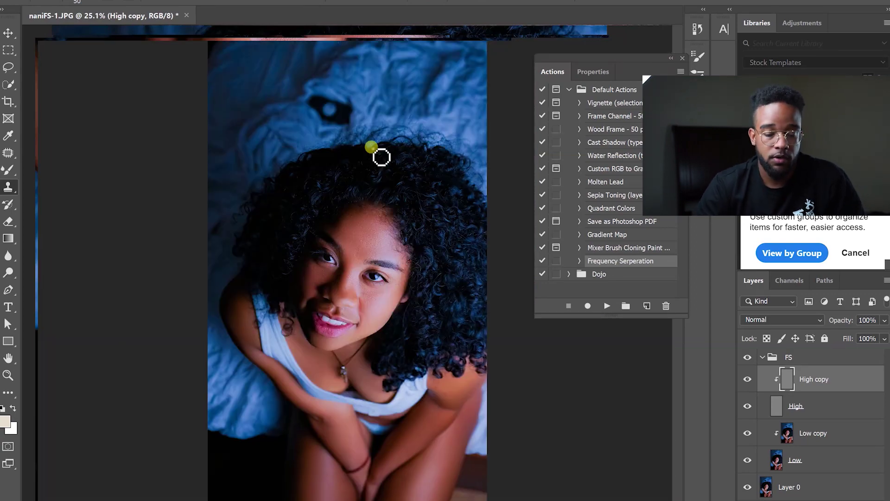